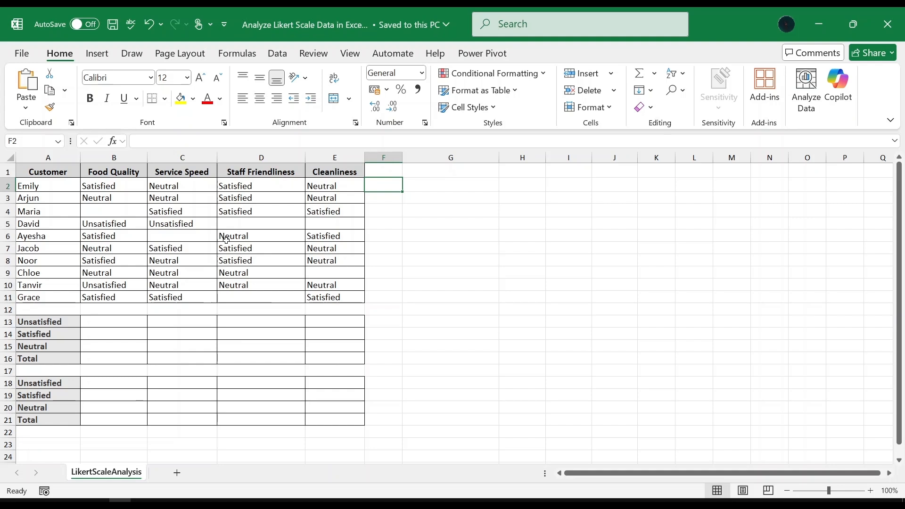
- Enter =COUNTIF(B$2:B$11, $A13) in B13 and fill it through E15 to count each response per category
left_click(108, 325)
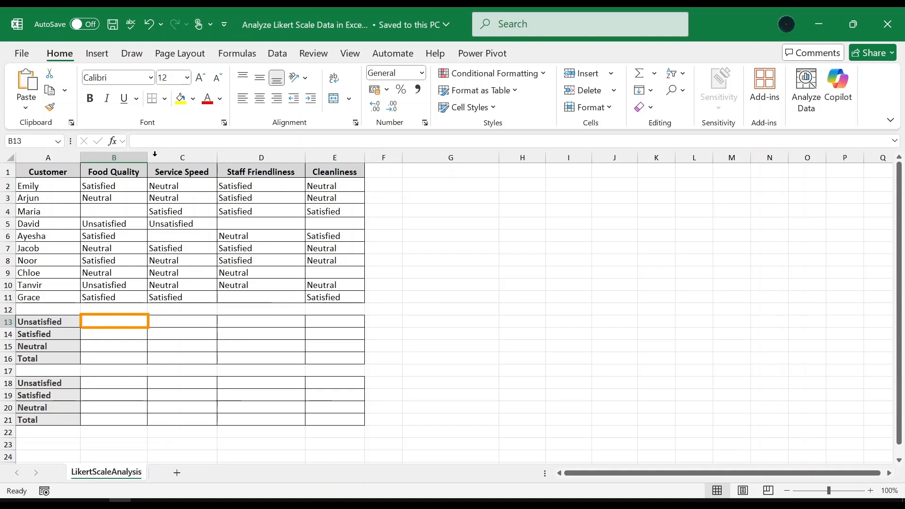
left_click(154, 141)
type("=COUNTIF(B$2:B$11, $A13)")
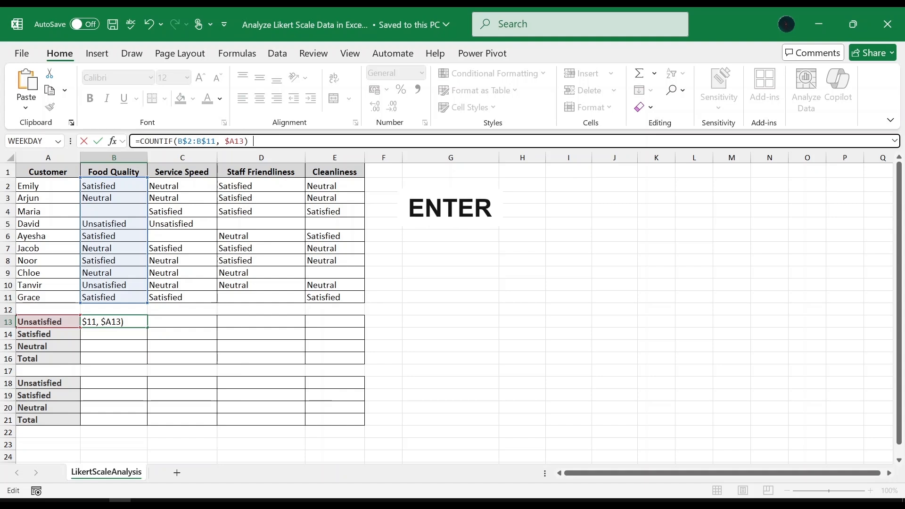
key("Return")
left_click(142, 323)
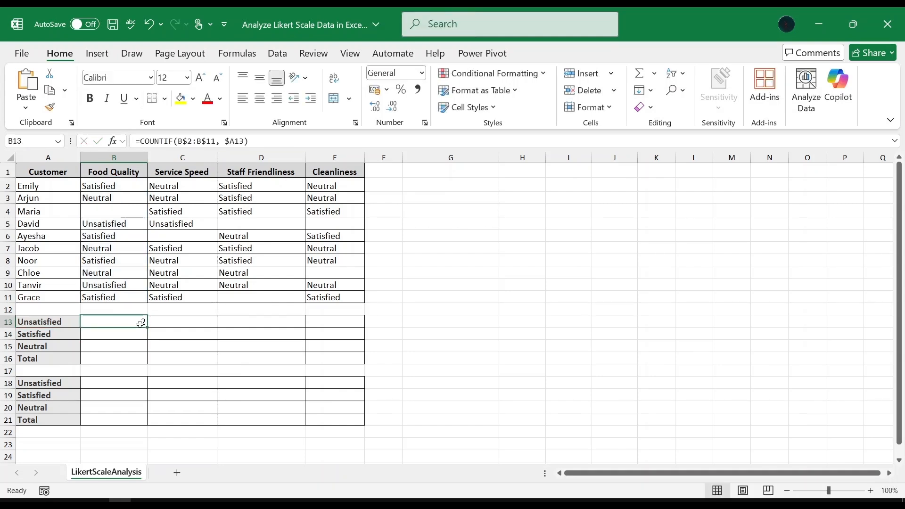
left_click_drag(146, 325, 147, 349)
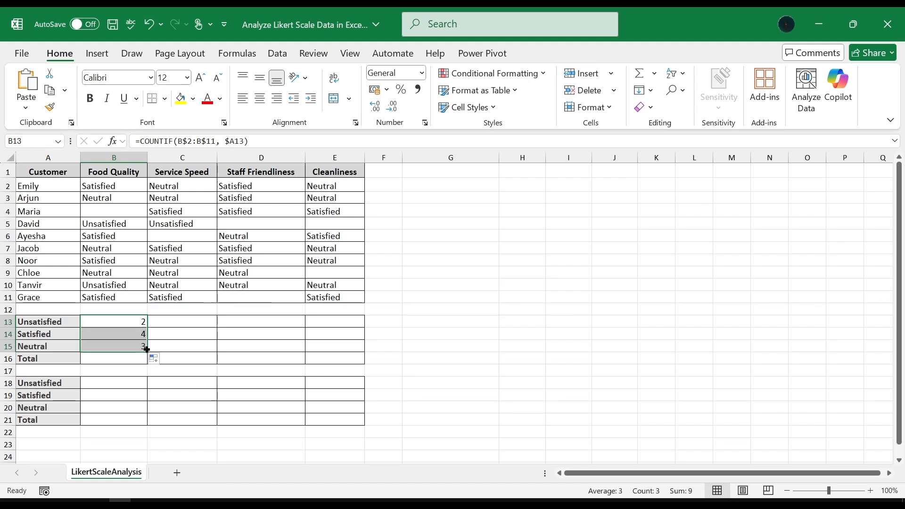
left_click_drag(147, 349, 343, 351)
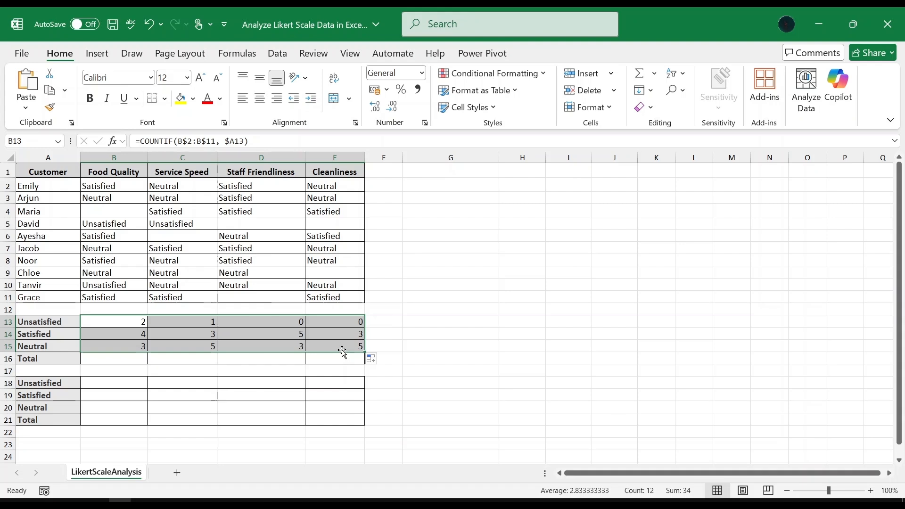
- Total the Food Quality counts in B16 with =SUM(B13:B15) and fill the formula across to E16
left_click(125, 357)
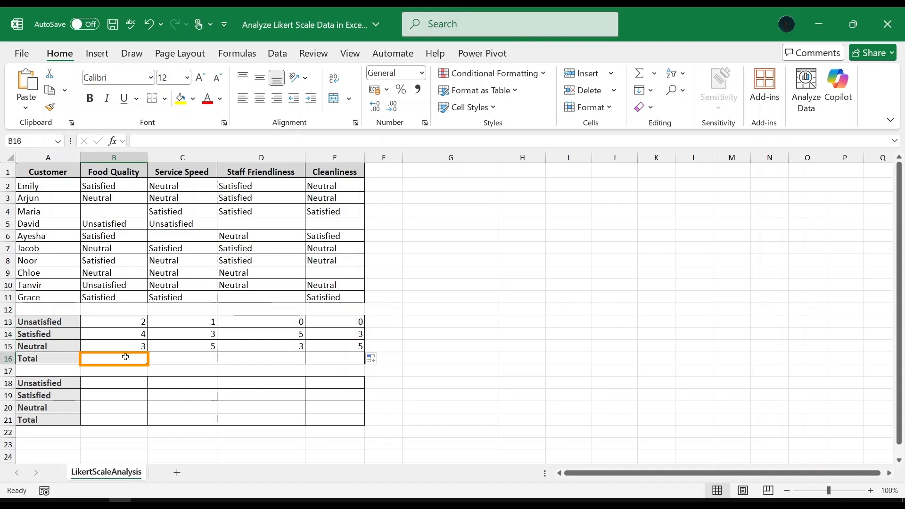
key("F2")
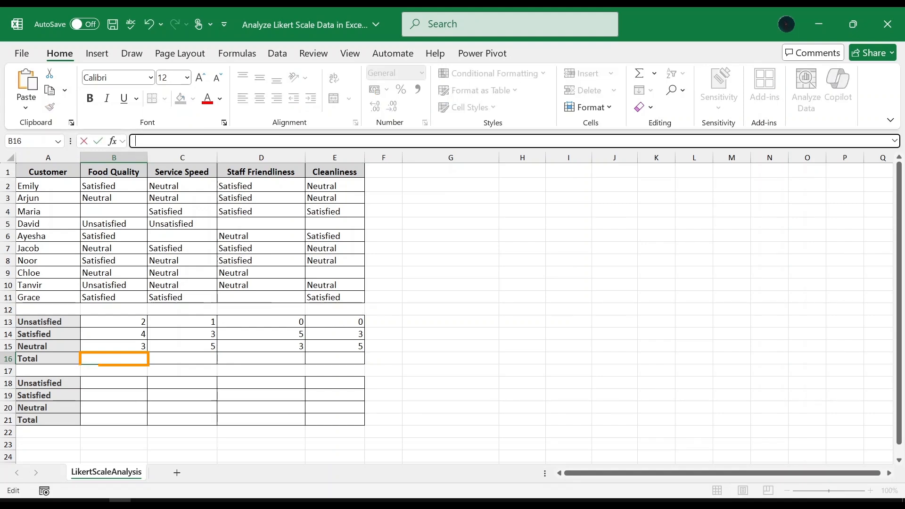
type("=SUM(")
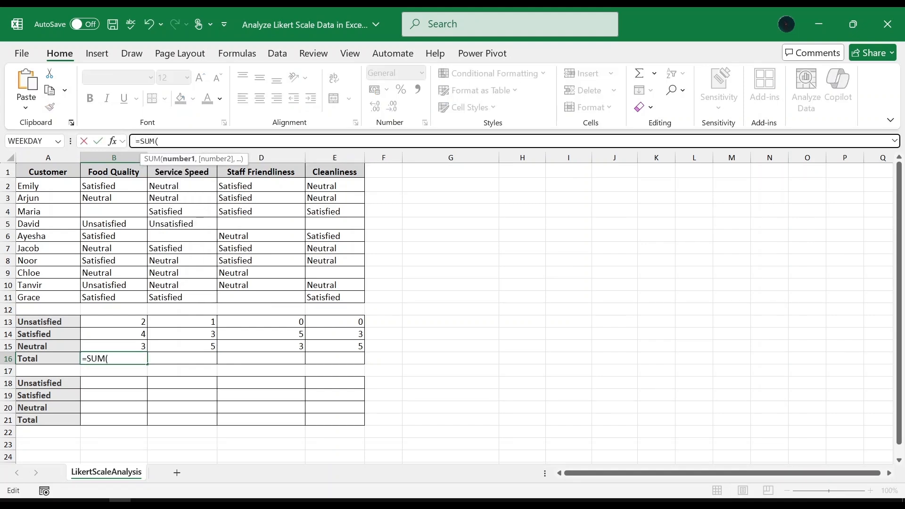
left_click_drag(116, 322, 119, 344)
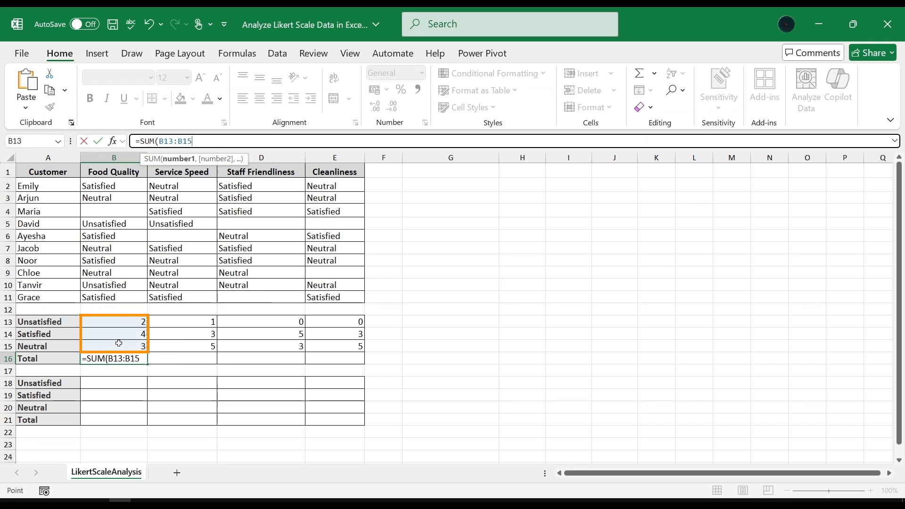
type(")")
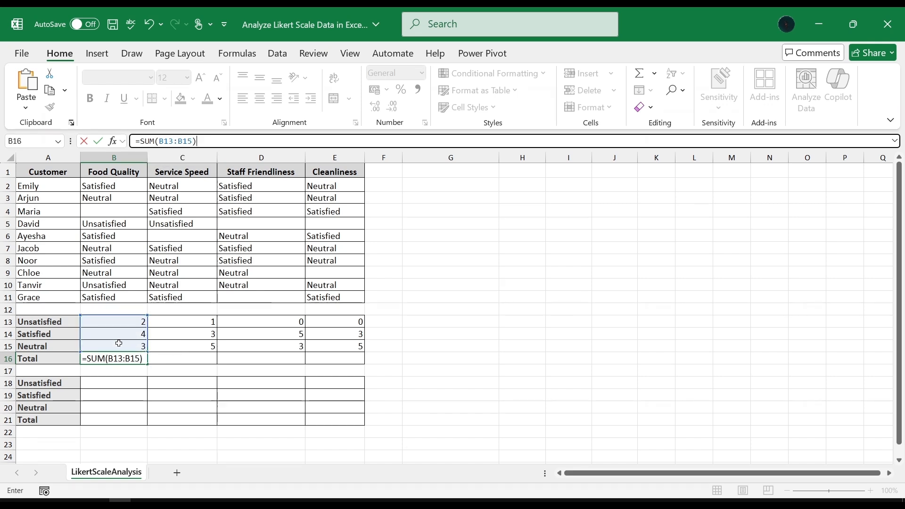
key("Return")
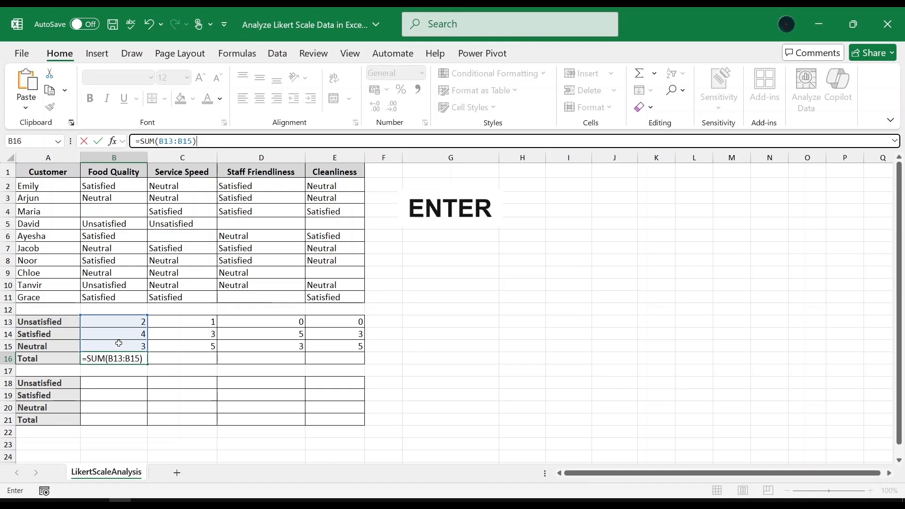
left_click(132, 359)
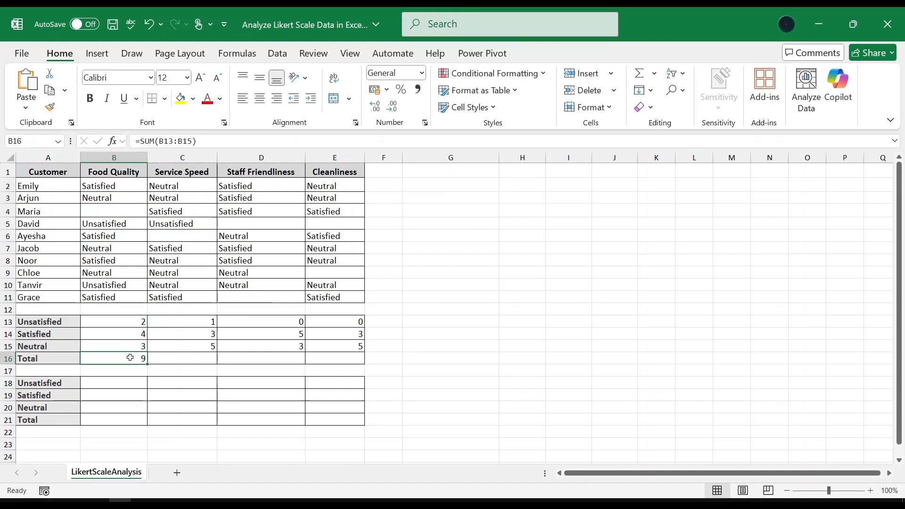
left_click_drag(149, 364, 337, 360)
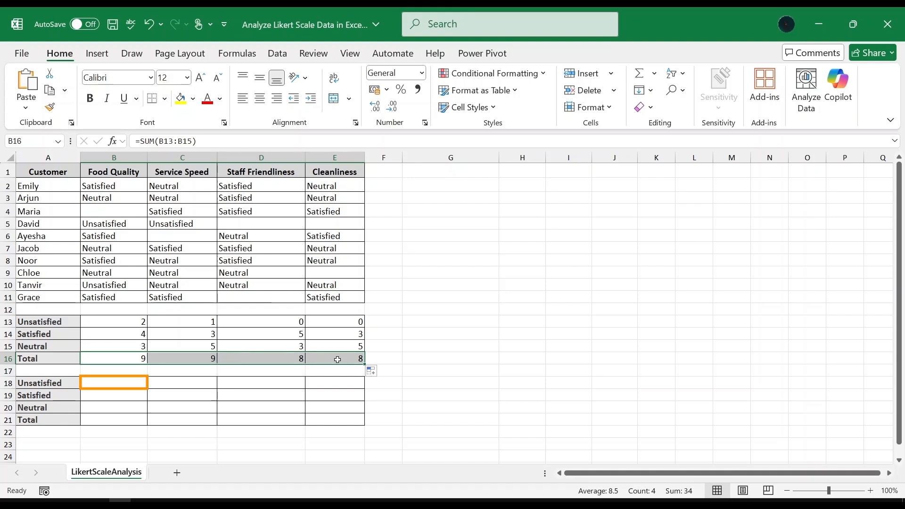
- Enter =B13/B$16 in B18 to calculate the Unsatisfied share of the Food Quality responses
left_click(146, 383)
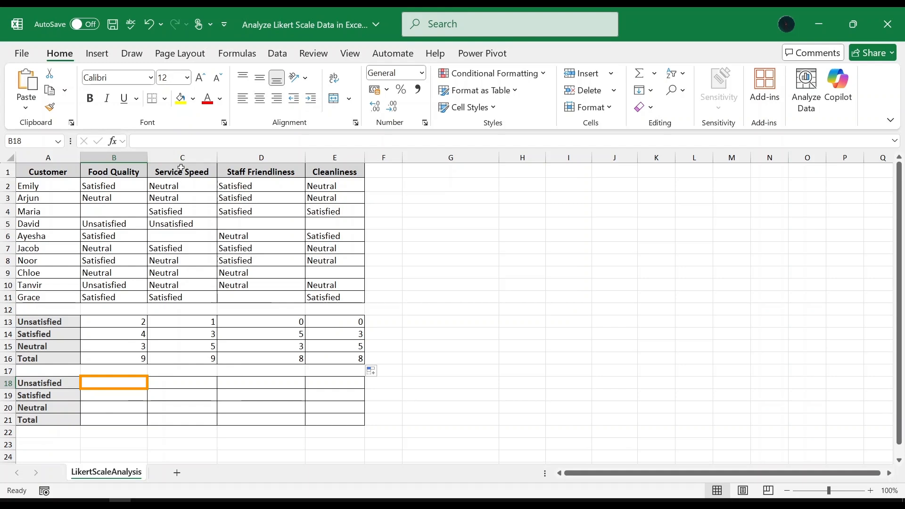
type("=")
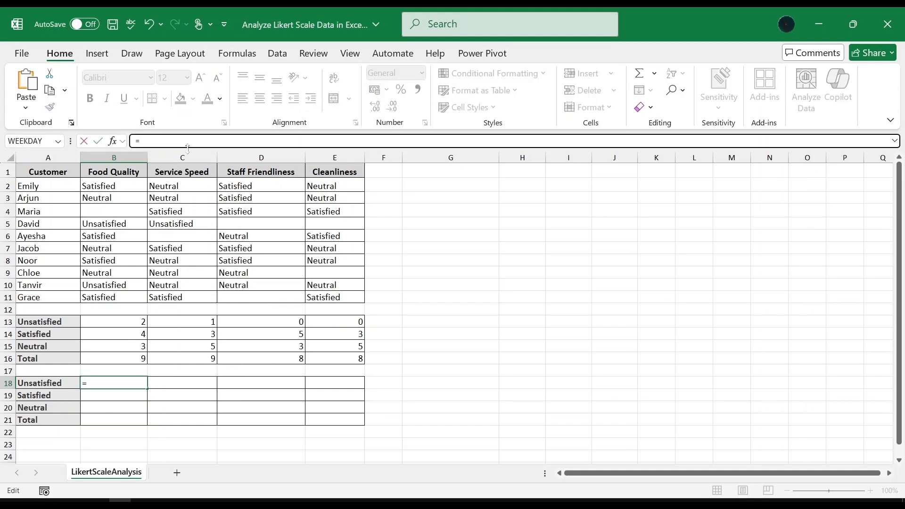
left_click(130, 324)
type("/")
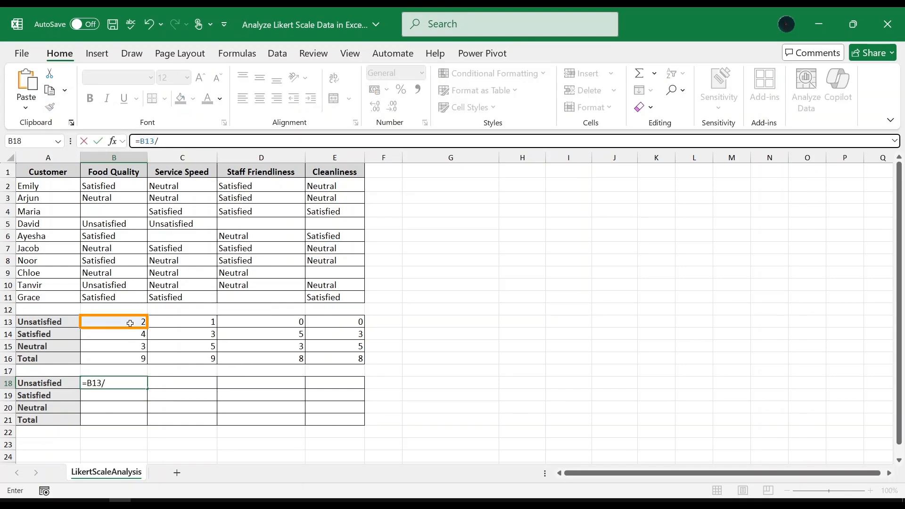
left_click(133, 357)
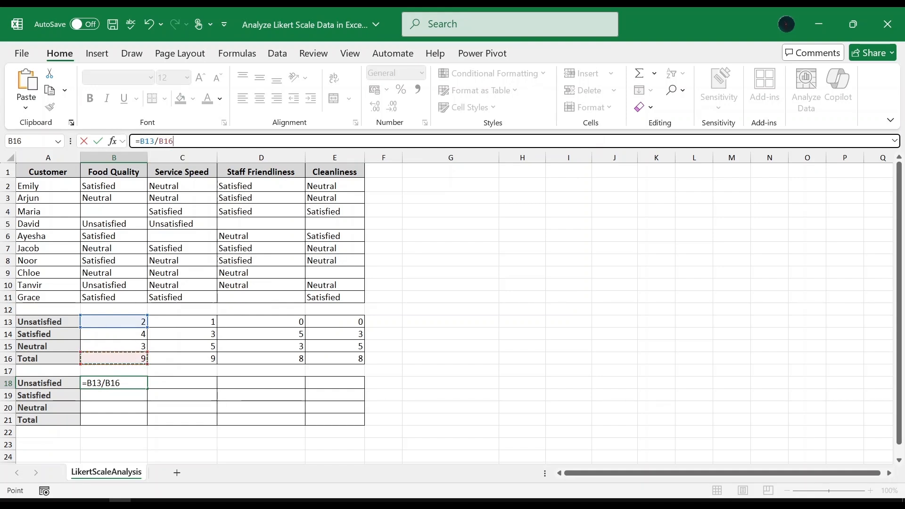
left_click(163, 141)
type("$")
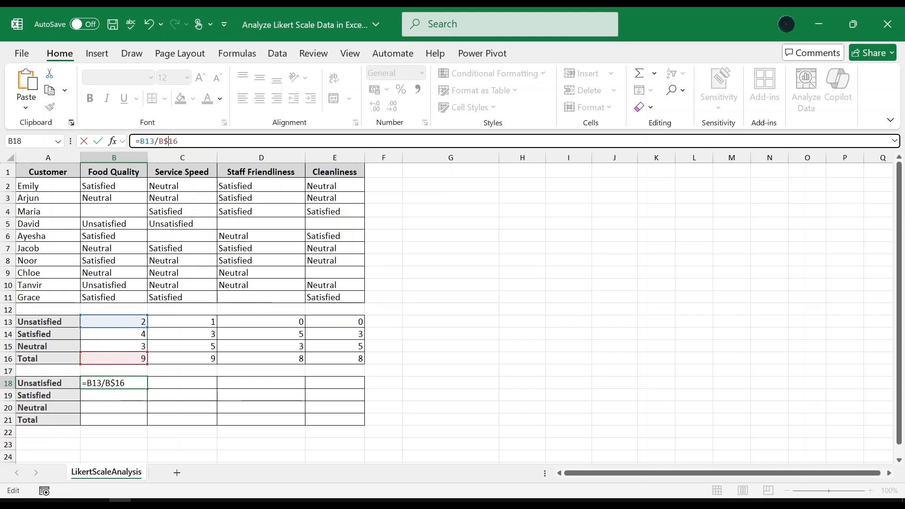
key("Return")
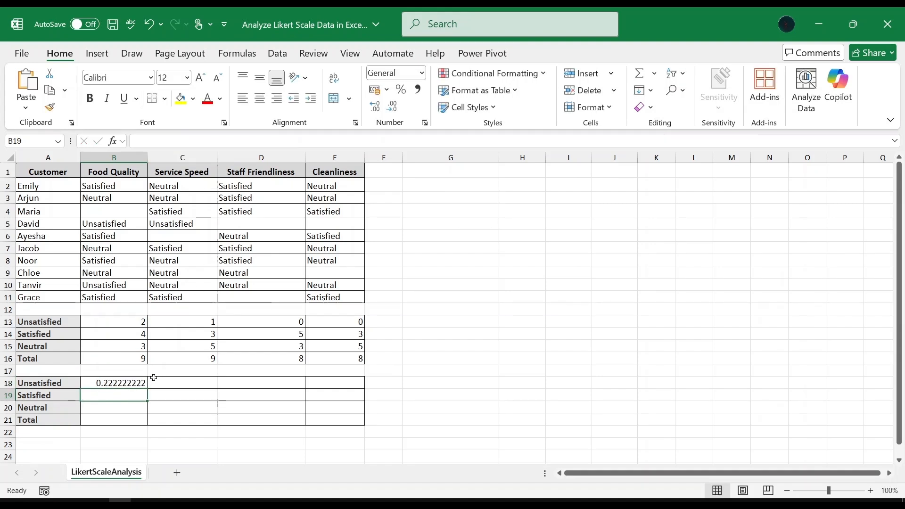
- Fill the share formula from B18 down to row 20 and across to column E
left_click(134, 382)
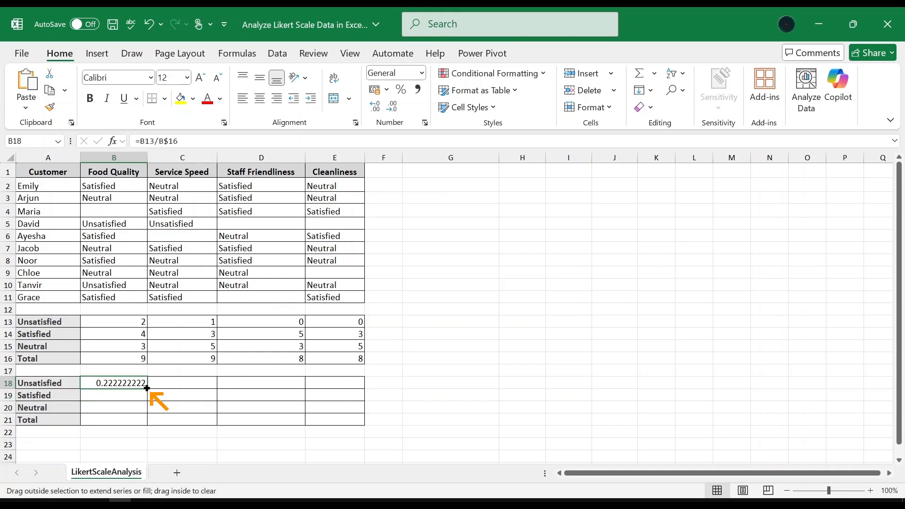
left_click_drag(146, 387, 147, 410)
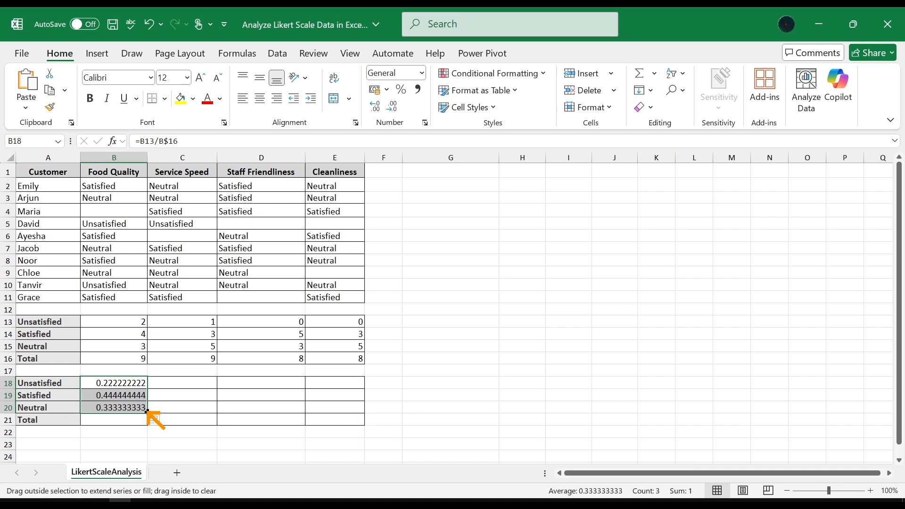
left_click_drag(148, 412, 353, 415)
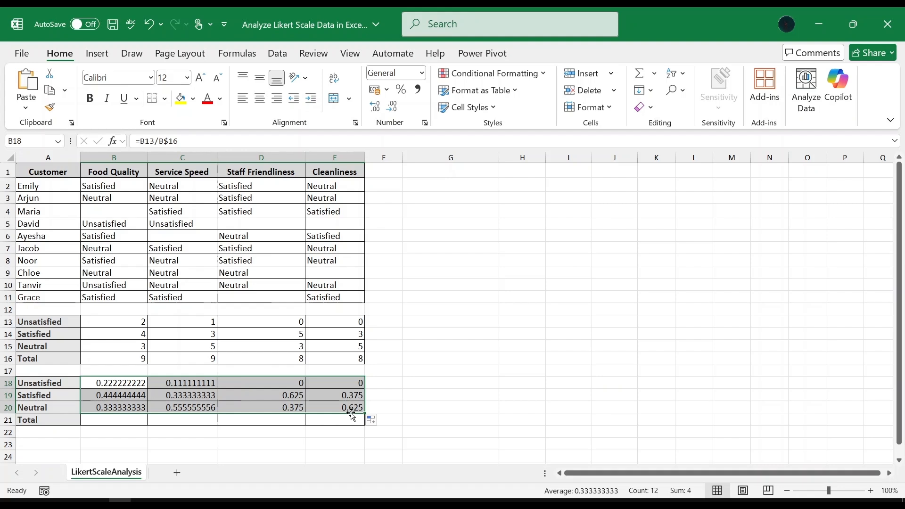
- Total the Food Quality shares in B21 with =SUM(B18:B20) and fill the formula across to E21
left_click(115, 420)
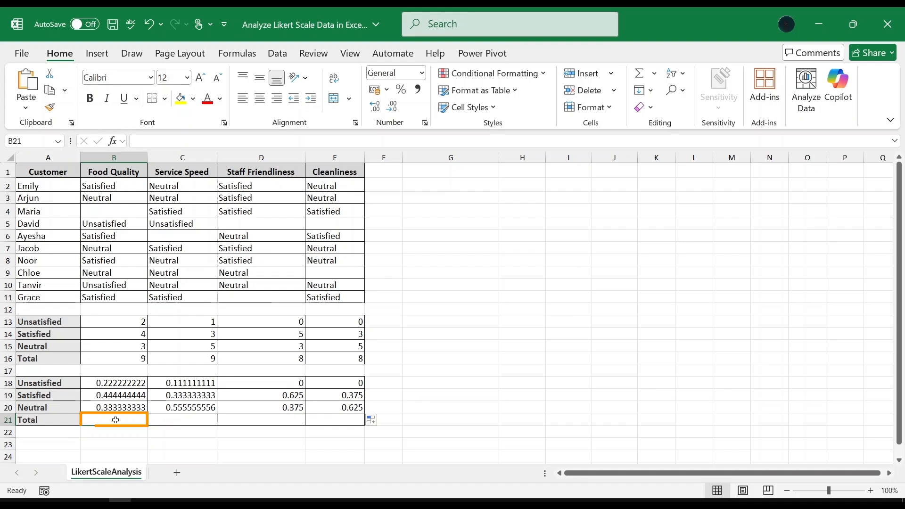
left_click(136, 141)
type("=")
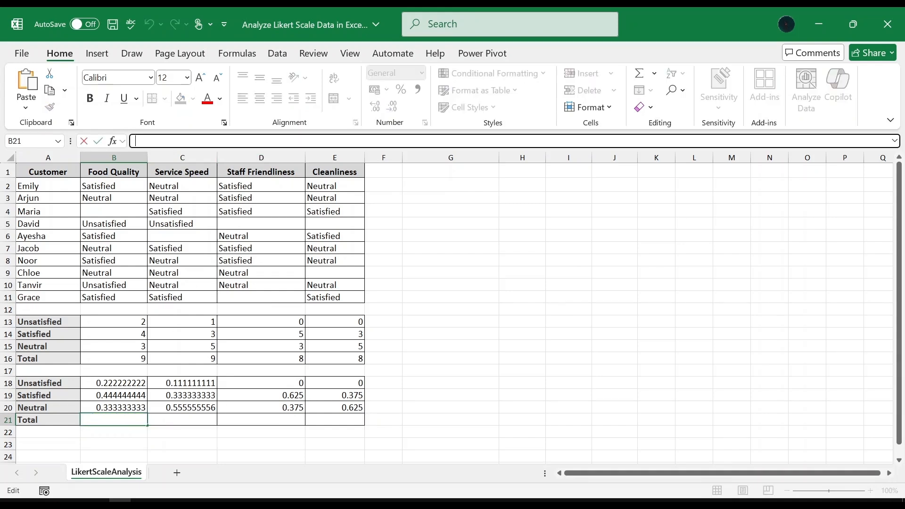
type("SUM(")
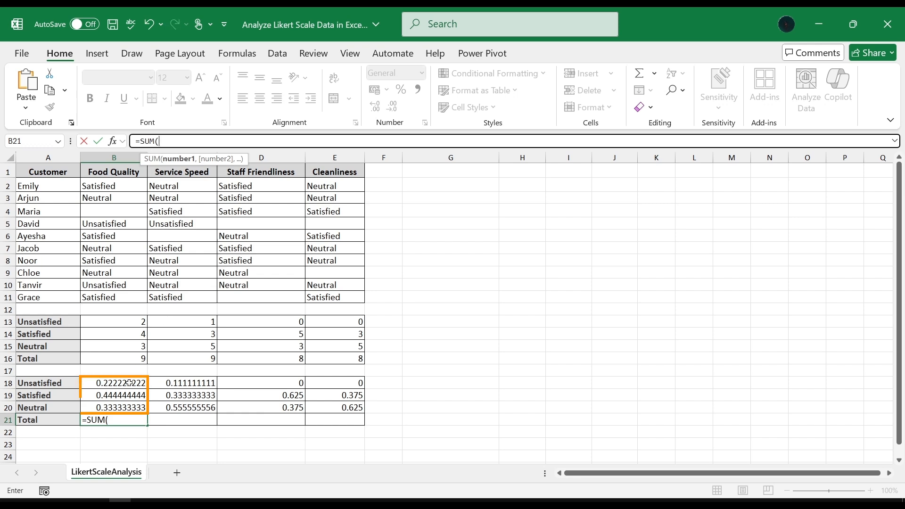
left_click_drag(129, 384, 130, 405)
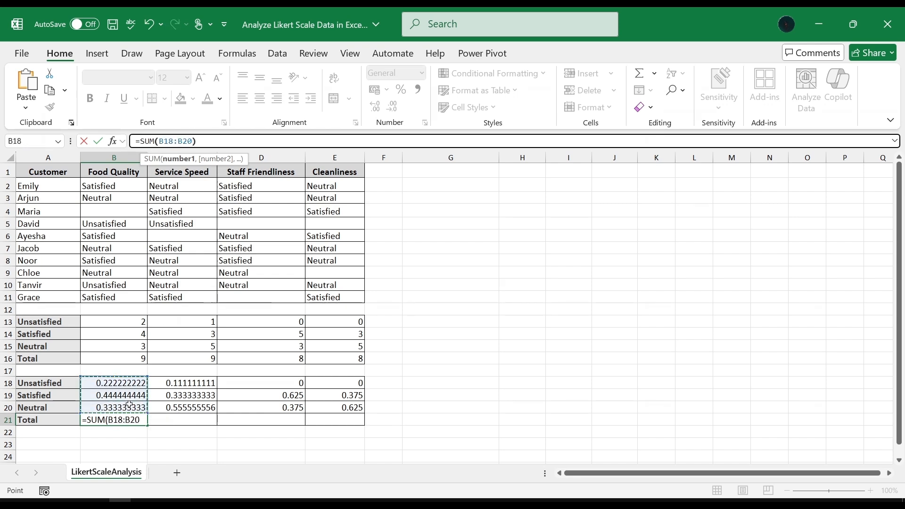
type(")")
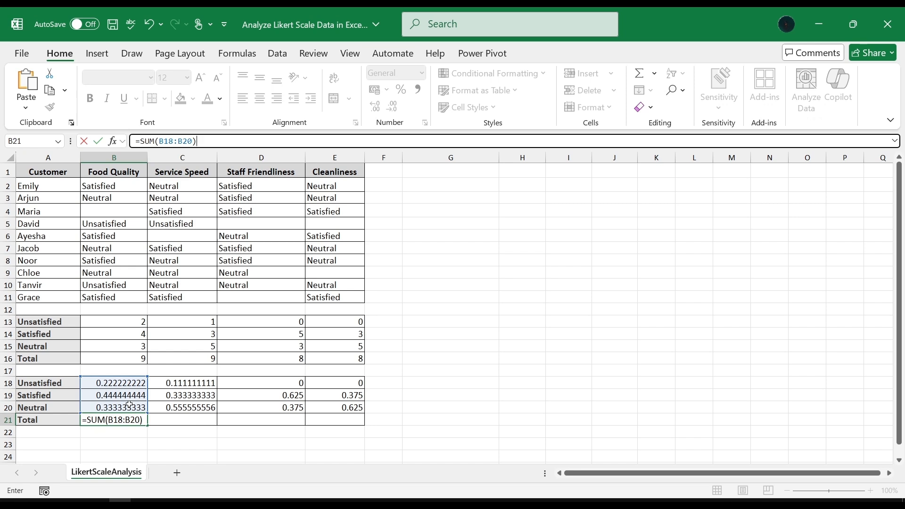
key("Return")
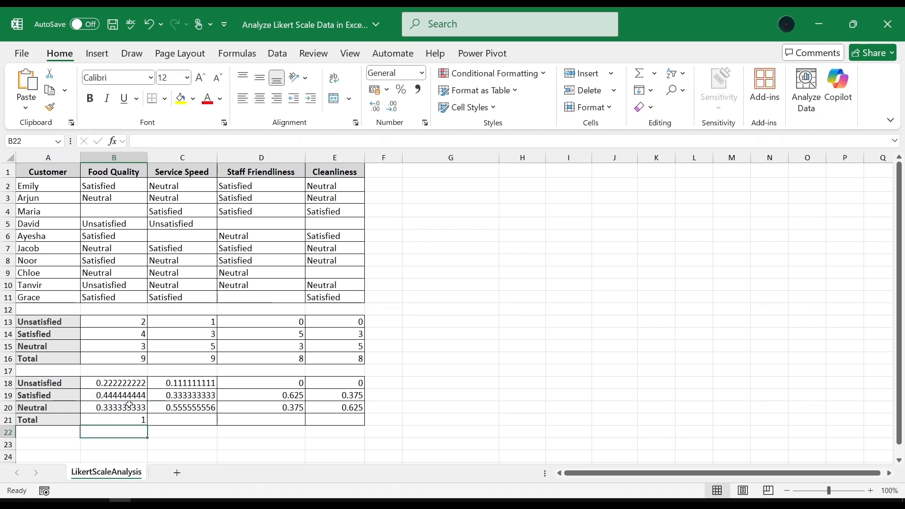
left_click(143, 420)
left_click_drag(146, 422, 353, 427)
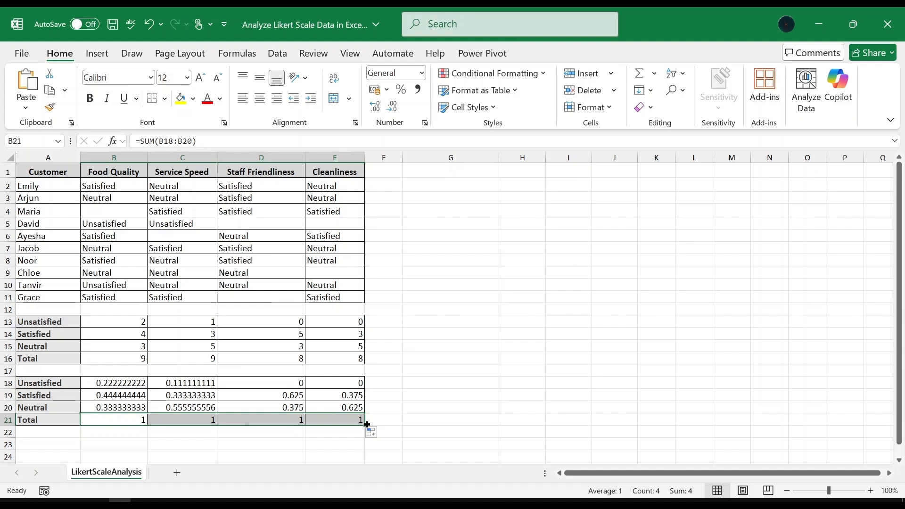
- Format the shares and totals in B18:E21 as percentages
left_click_drag(124, 384, 326, 418)
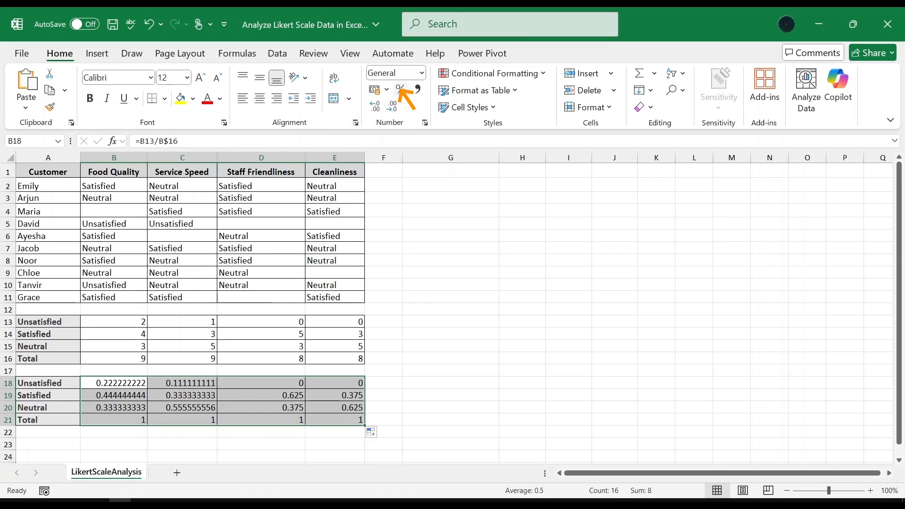
left_click(400, 90)
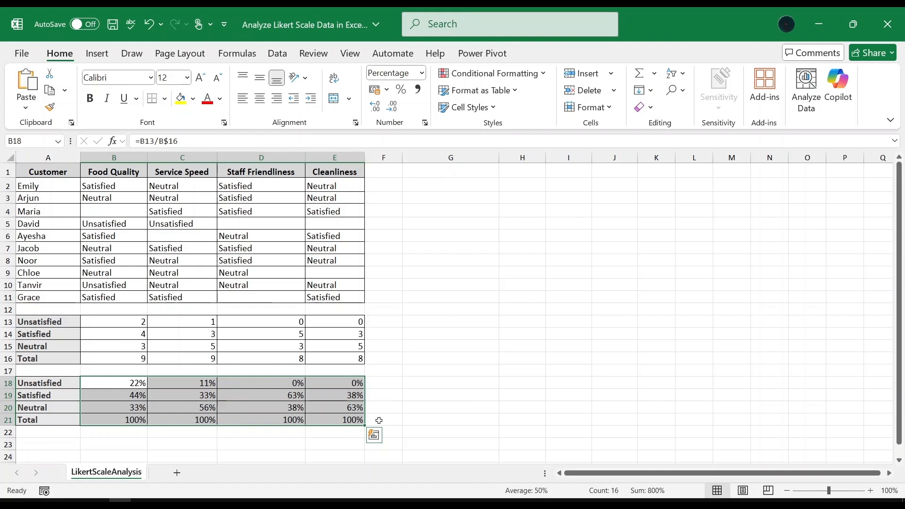
- Copy the header row A1:E1 and paste it transposed into column G starting at G1
left_click(66, 173)
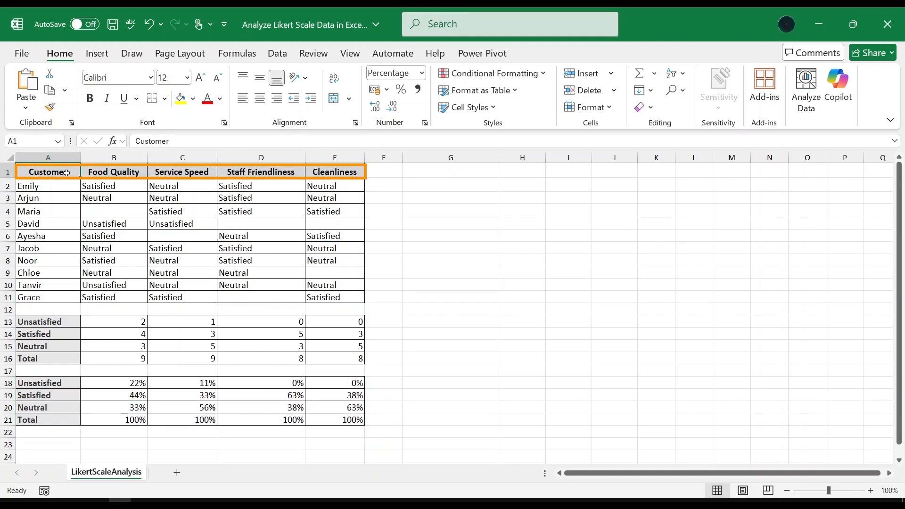
left_click_drag(80, 172, 354, 175)
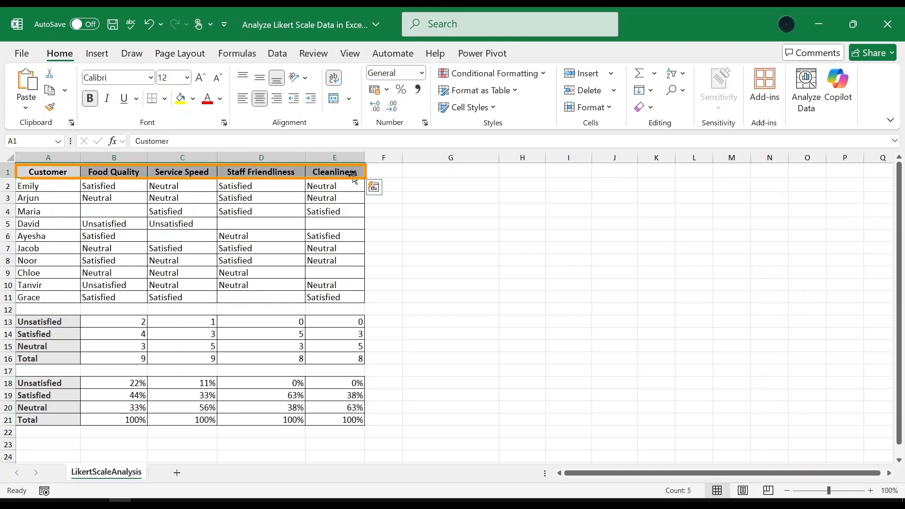
key("ctrl+c")
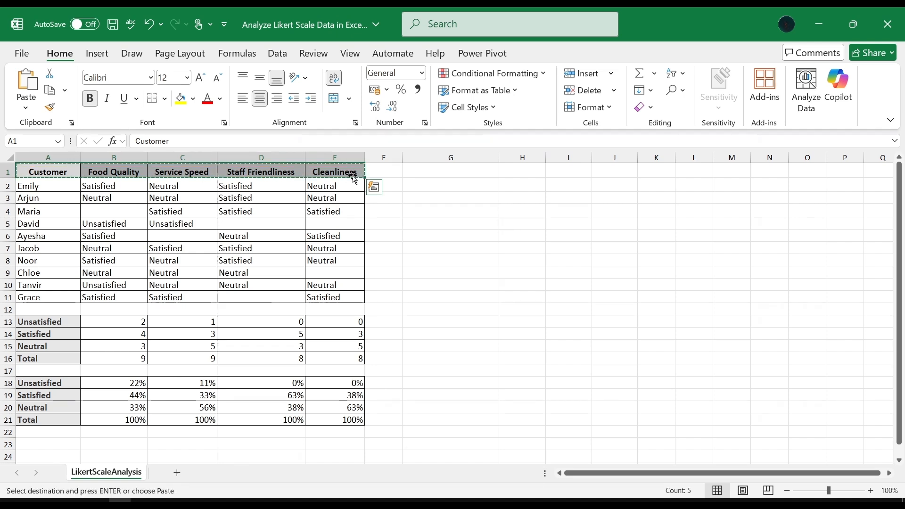
left_click(422, 172)
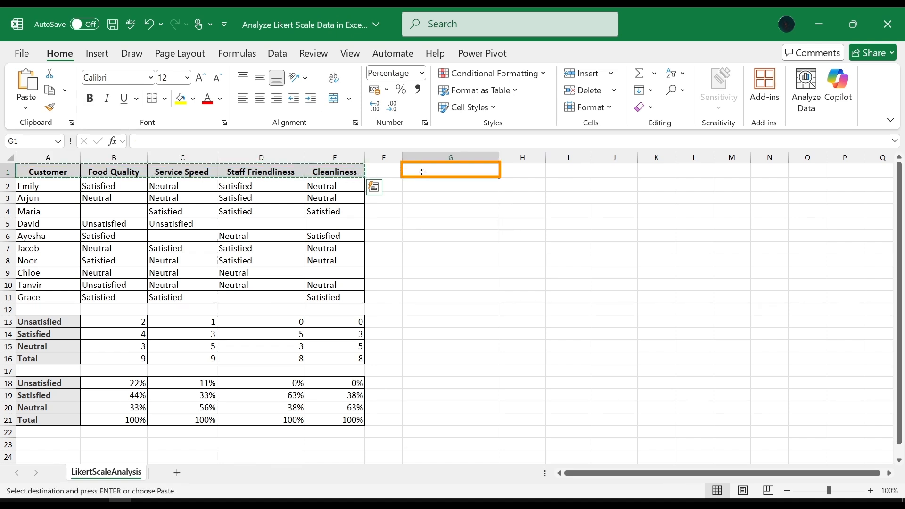
right_click(425, 176)
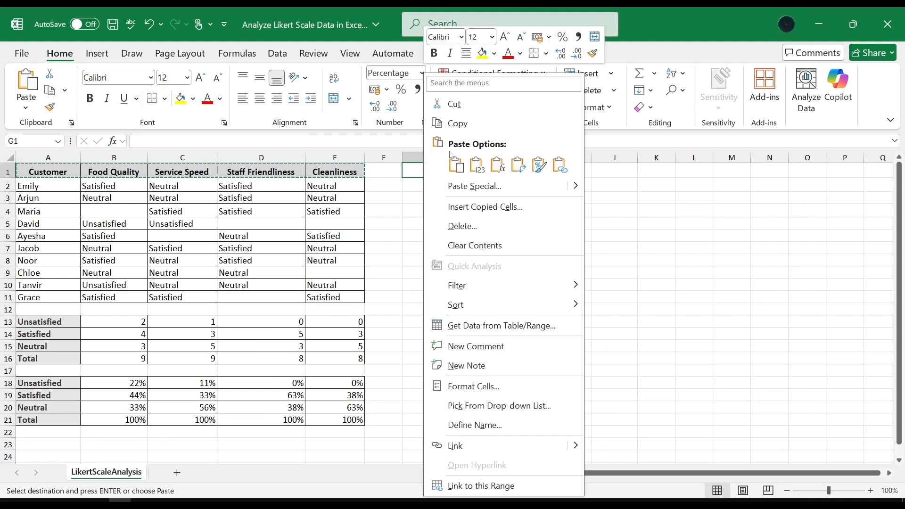
left_click(517, 171)
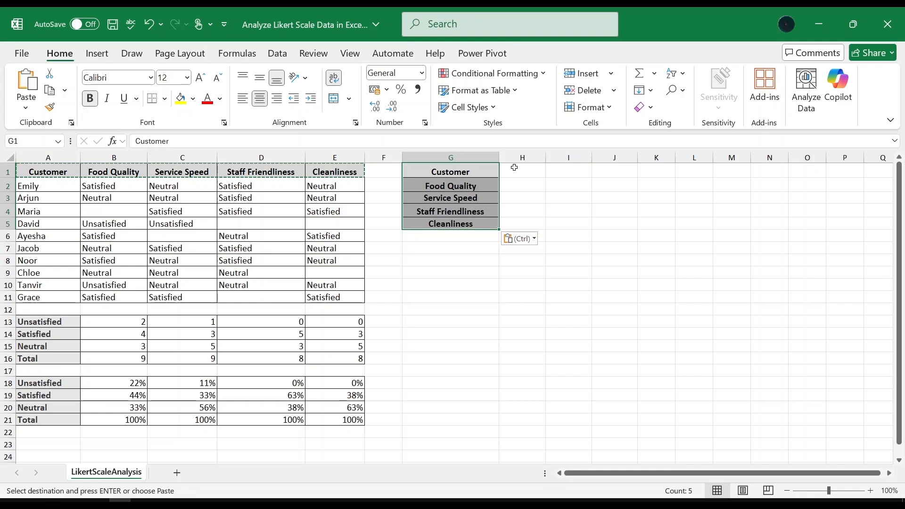
- Change the heading in G1 to "Customer Feedback"
double_click(487, 170)
type("Feedback")
key("Return")
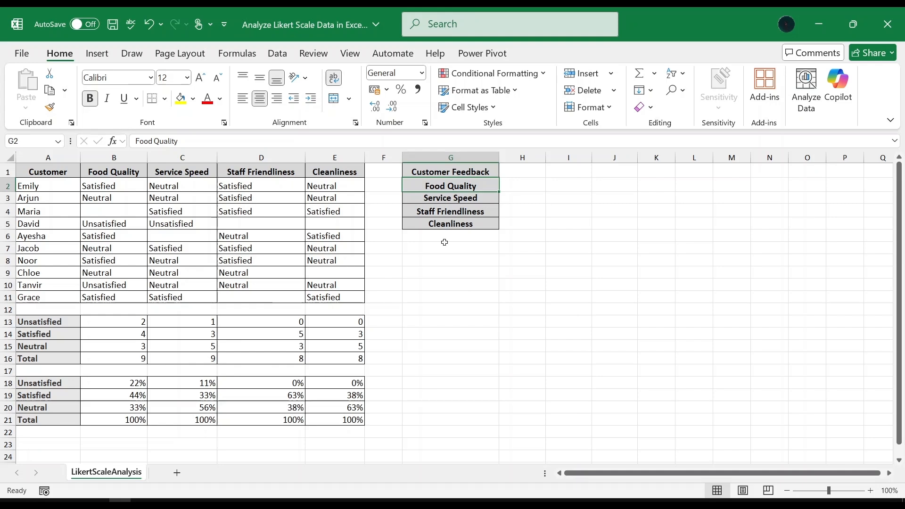
- Copy the labels and percentages in A18:E20 and paste them at H1 as transposed values using Paste Special
left_click_drag(57, 381, 329, 414)
key("ctrl+c")
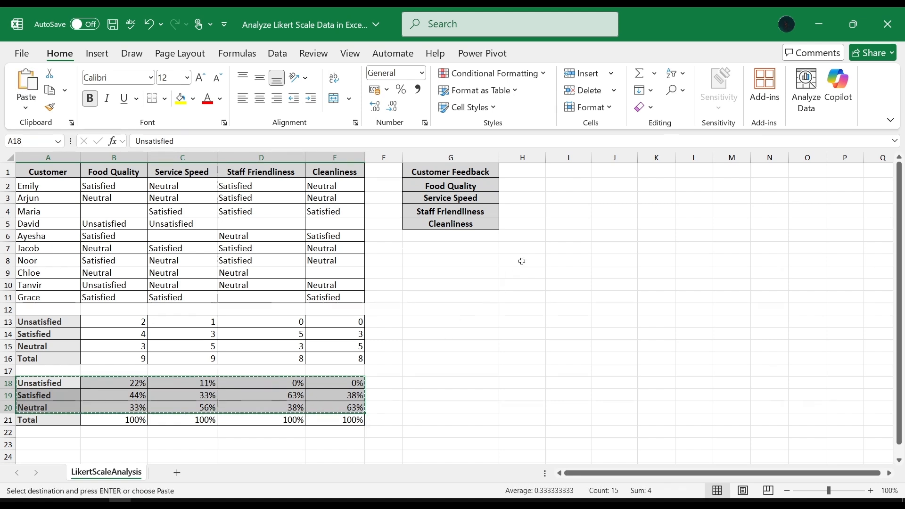
left_click(524, 171)
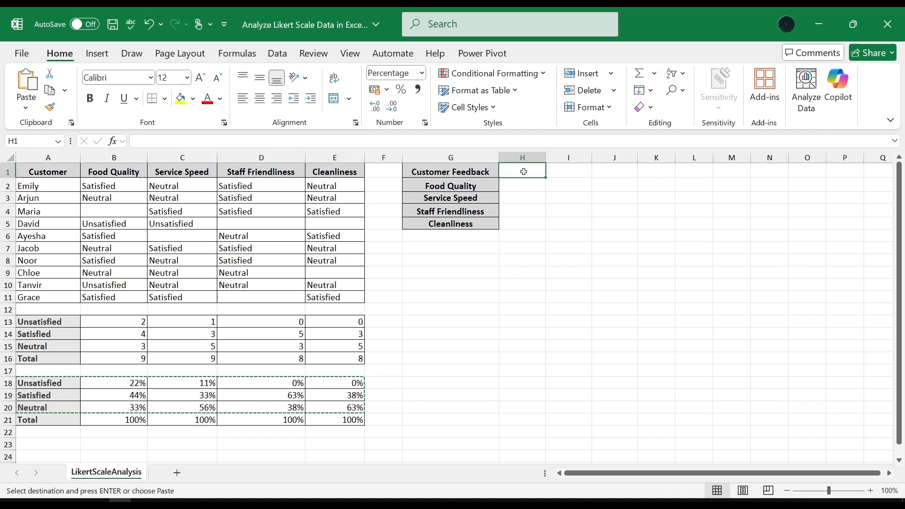
right_click(524, 171)
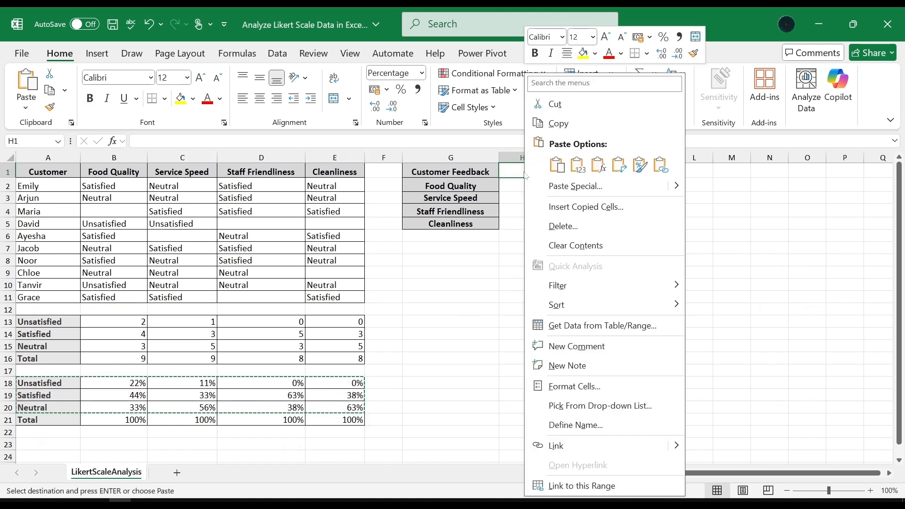
left_click(554, 187)
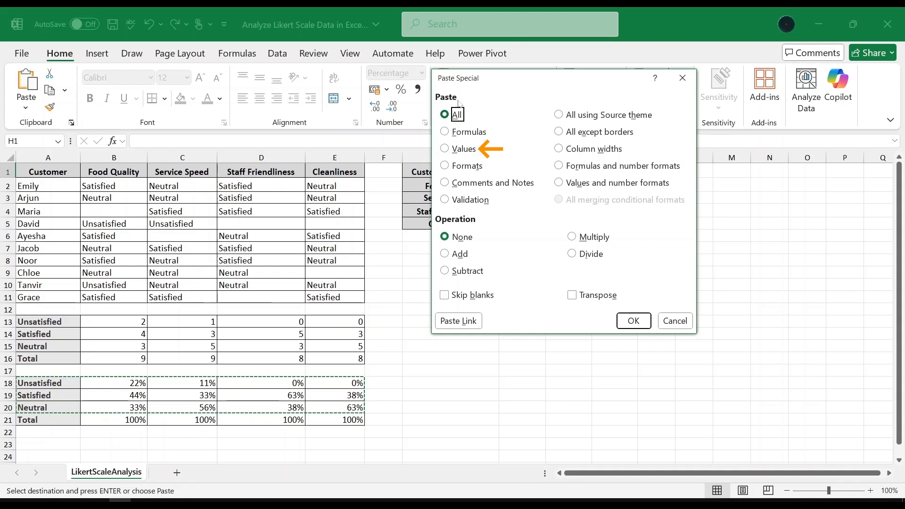
left_click(445, 149)
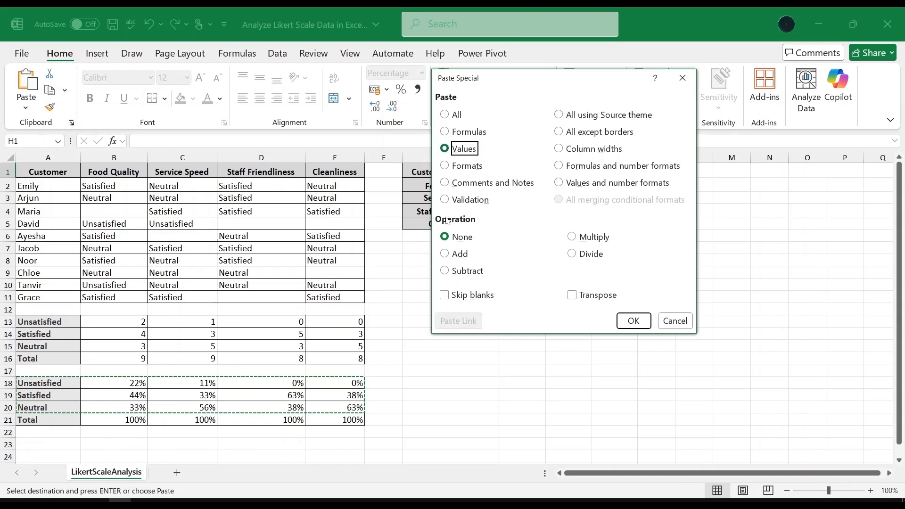
left_click(572, 296)
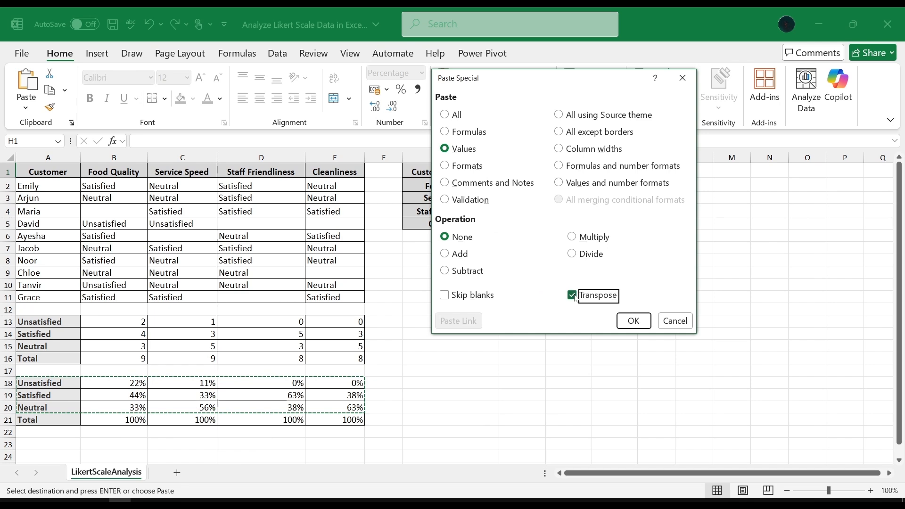
left_click(631, 319)
left_click(658, 177)
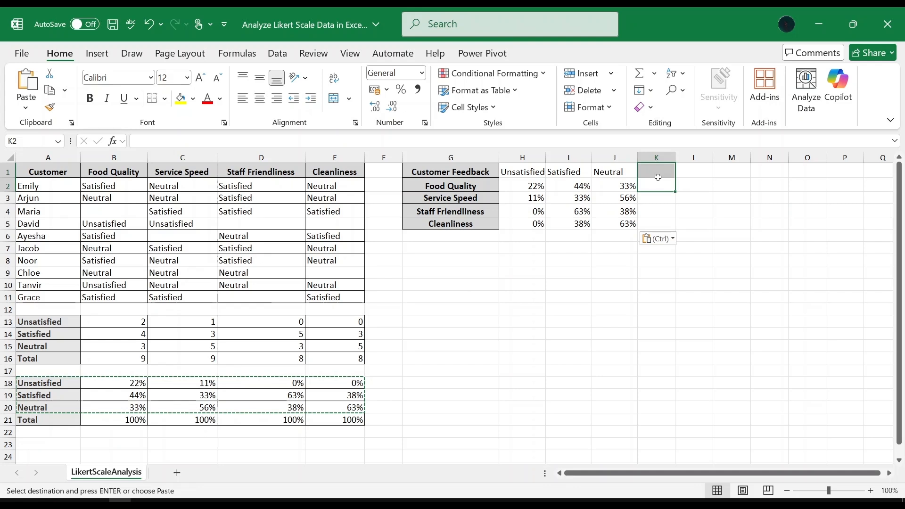
- Insert a Clustered Column chart from G1:J5 with the service categories on the axis, and place it below the Customer Feedback table
left_click(476, 173)
left_click_drag(476, 173, 634, 228)
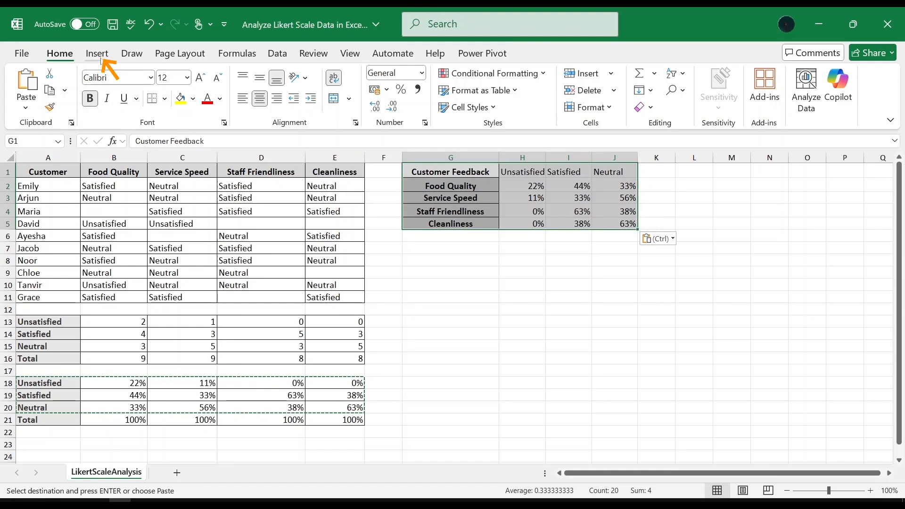
left_click(99, 53)
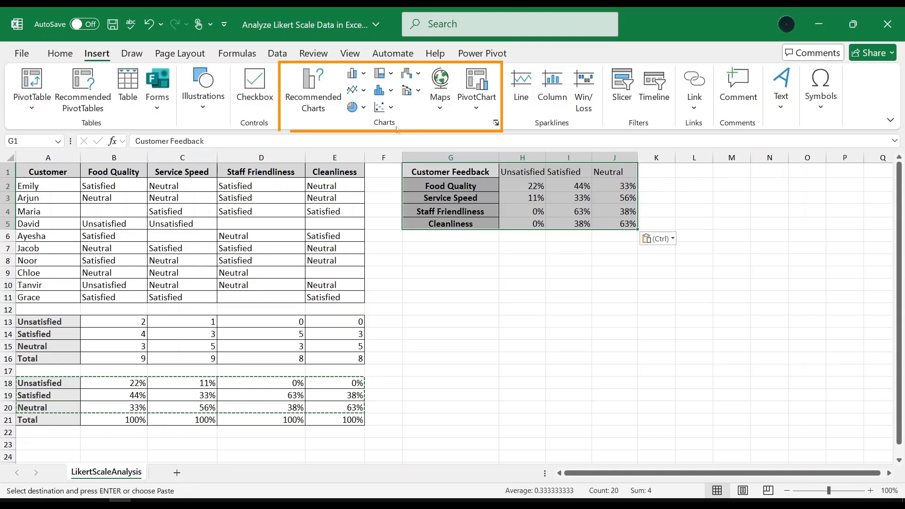
left_click(314, 94)
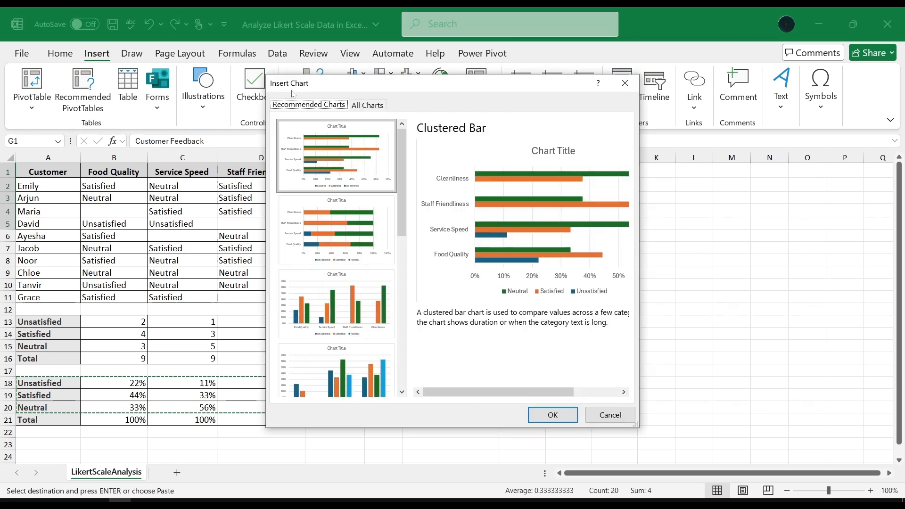
left_click(374, 106)
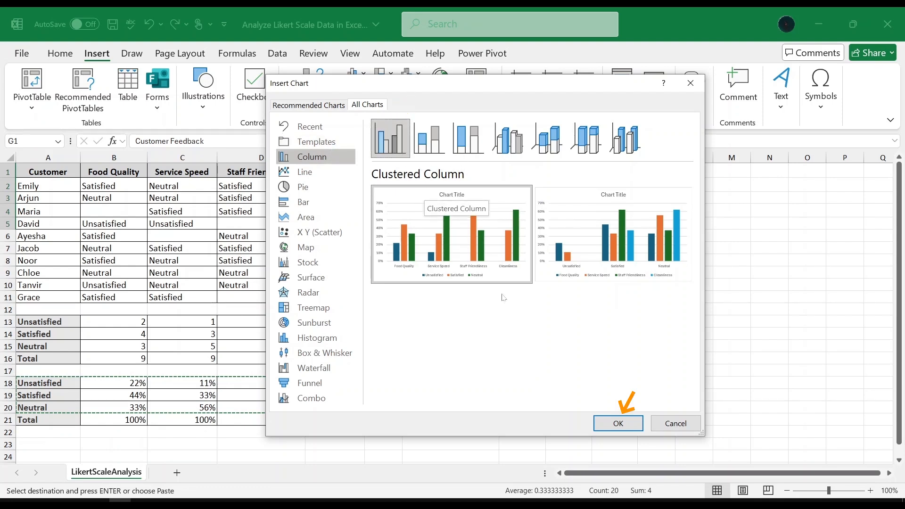
left_click(619, 424)
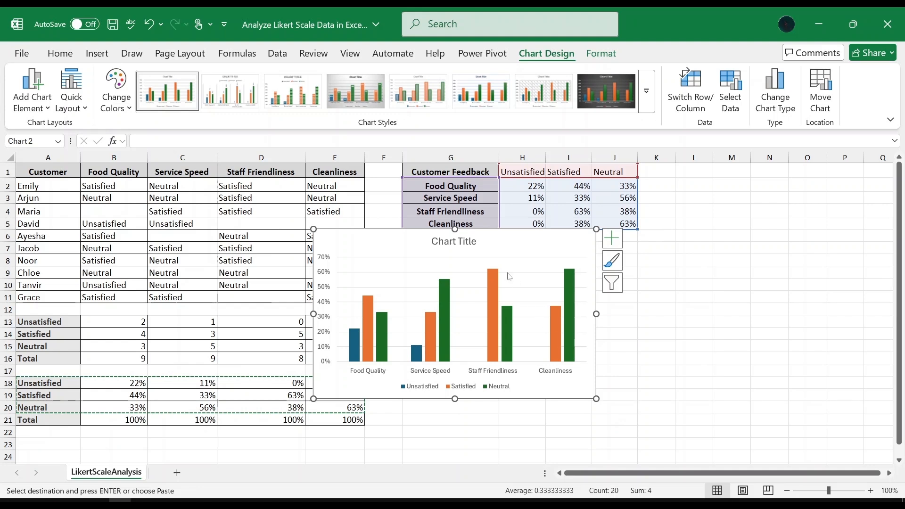
left_click_drag(481, 238, 569, 252)
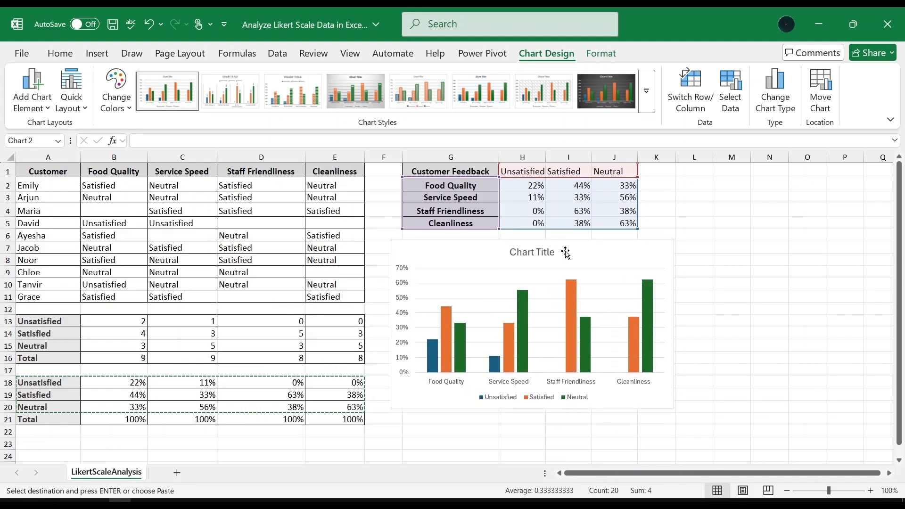
left_click(741, 255)
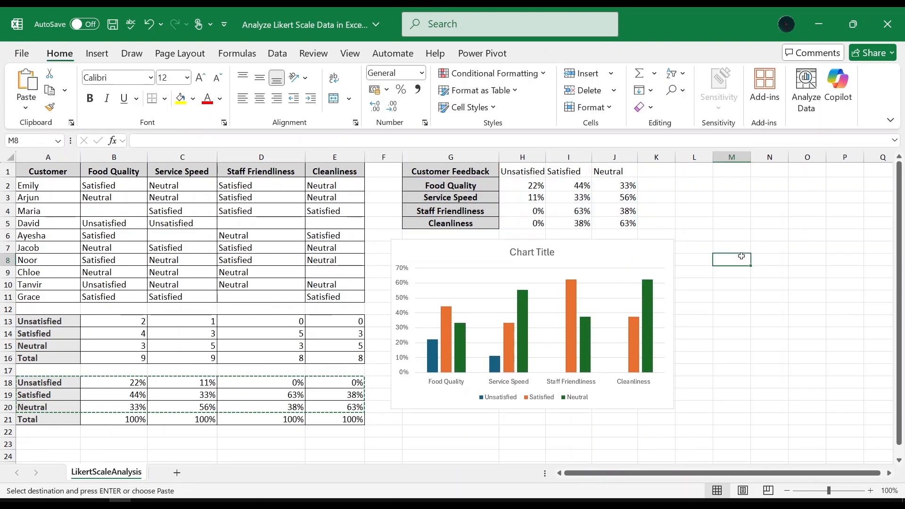